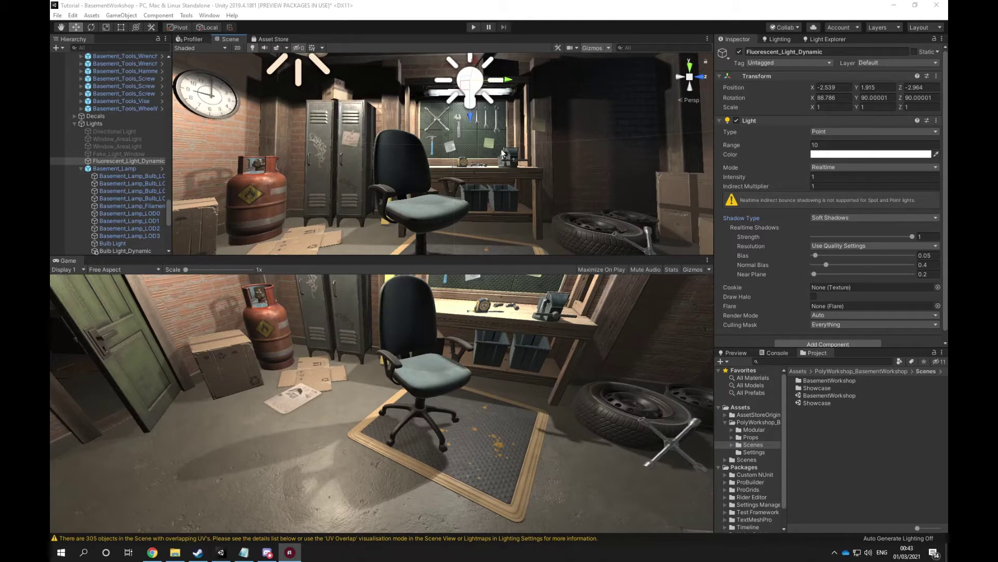
Set the realtime shadow bias of Fluorescent_Light_Dynamic to 0.0001.
right_click_drag(480, 148, 445, 143)
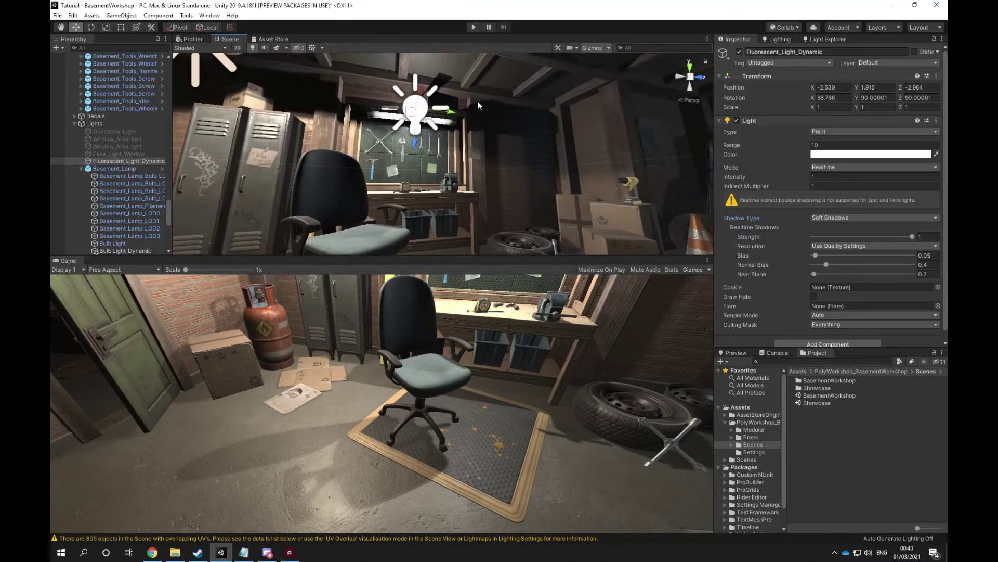
right_click_drag(478, 105, 310, 203)
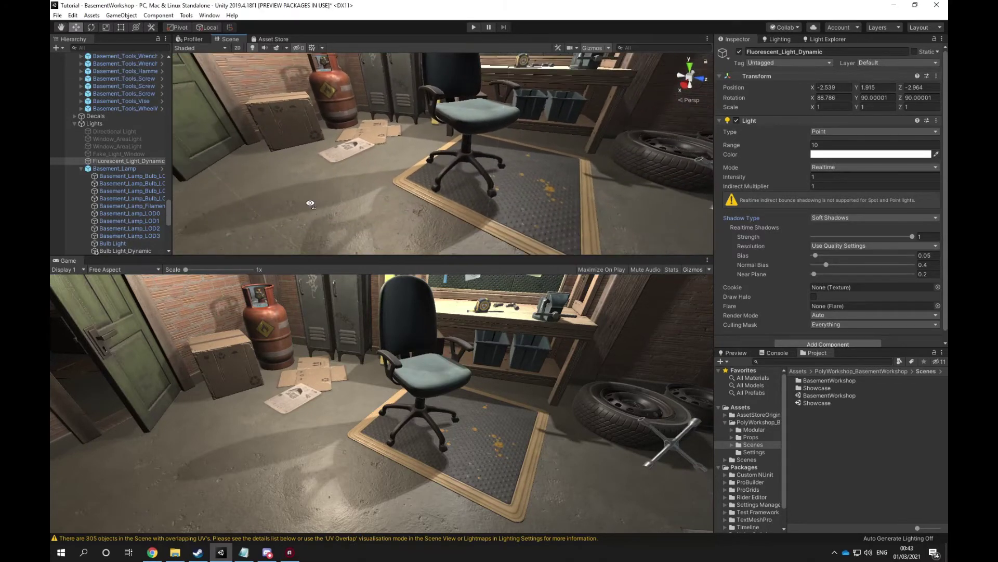
right_click_drag(493, 171, 396, 196)
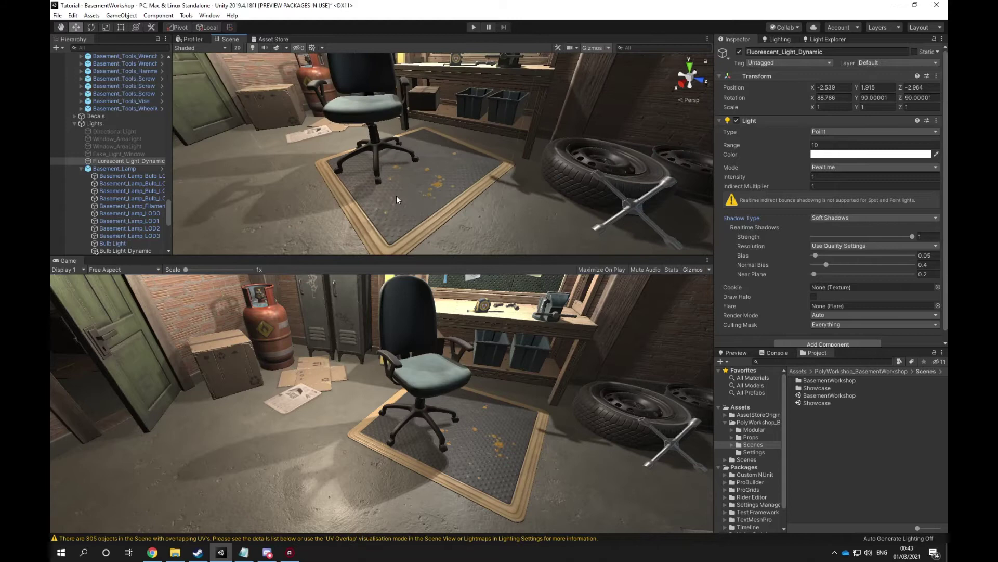
middle_click_drag(404, 172, 438, 186)
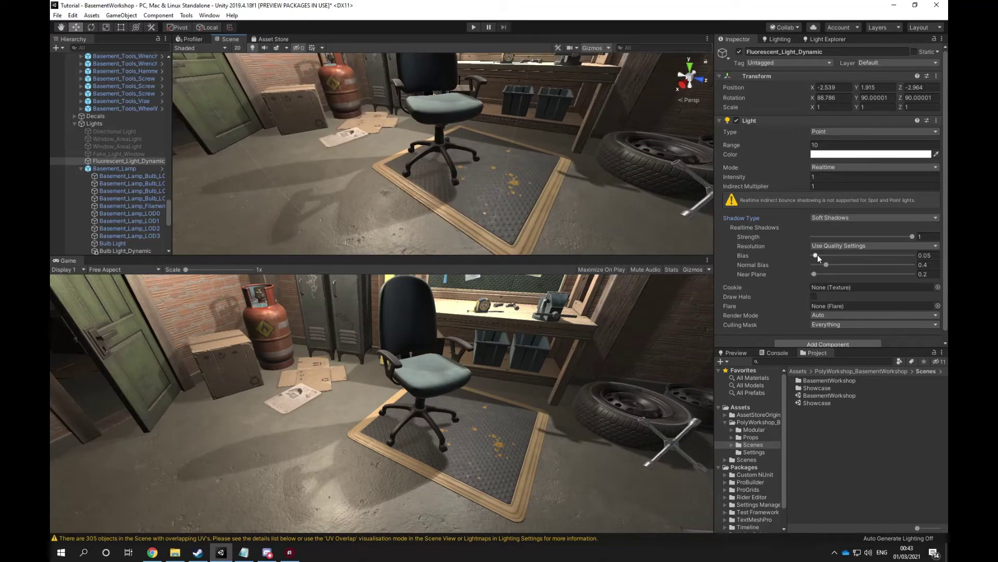
mouse_move(816, 257)
left_mouse_down()
mouse_move(865, 257)
mouse_move(812, 254)
left_mouse_up()
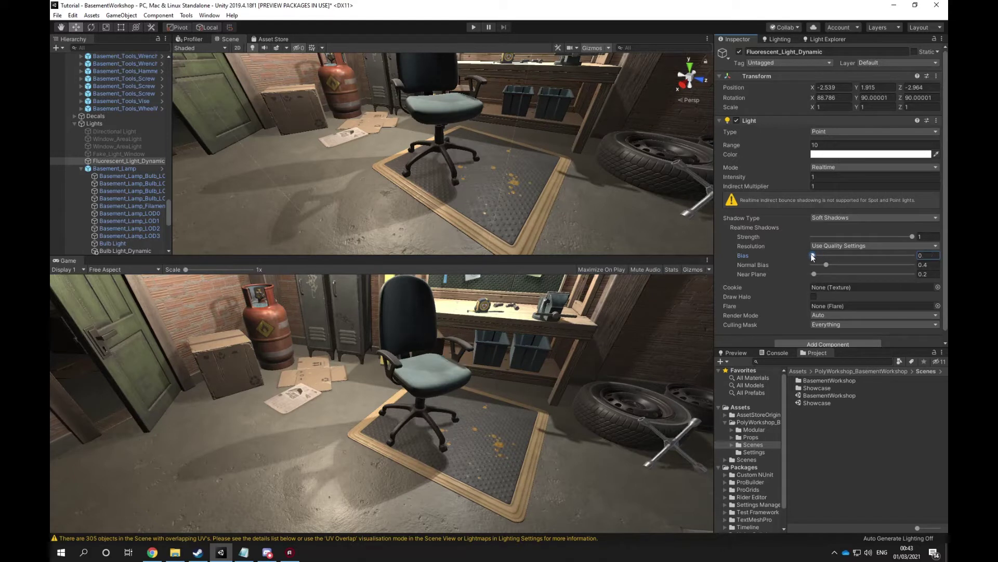
left_click(924, 255)
type("0..01")
key("Return")
left_click(926, 256)
type("0001")
key("Return")
Lower the fluorescent light's shadow near plane to 0.1 and its normal bias to 0.1.
right_click_drag(515, 178, 436, 103)
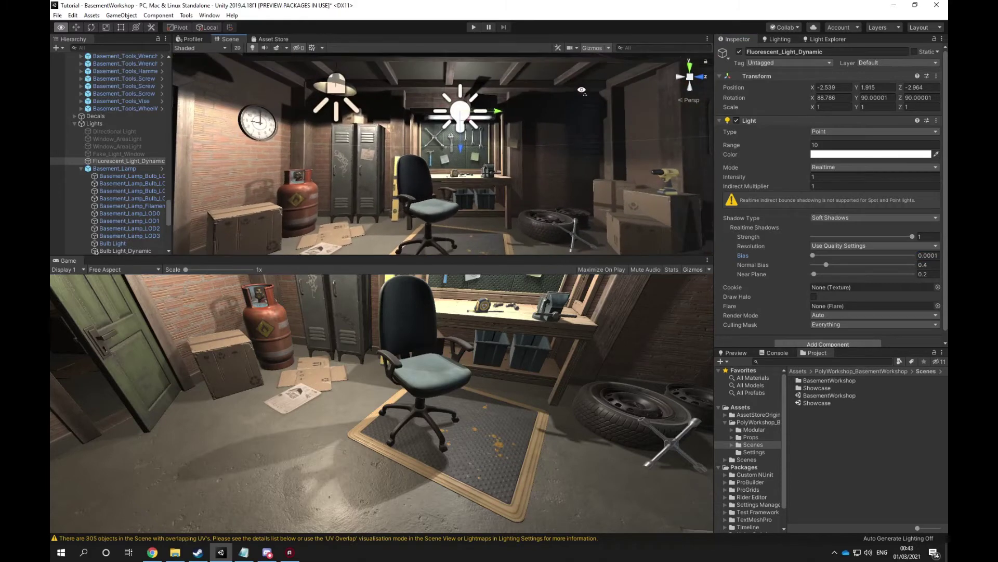
scroll(436, 103, "up", 2)
right_click_drag(554, 97, 521, 110)
left_click_drag(815, 276, 813, 276)
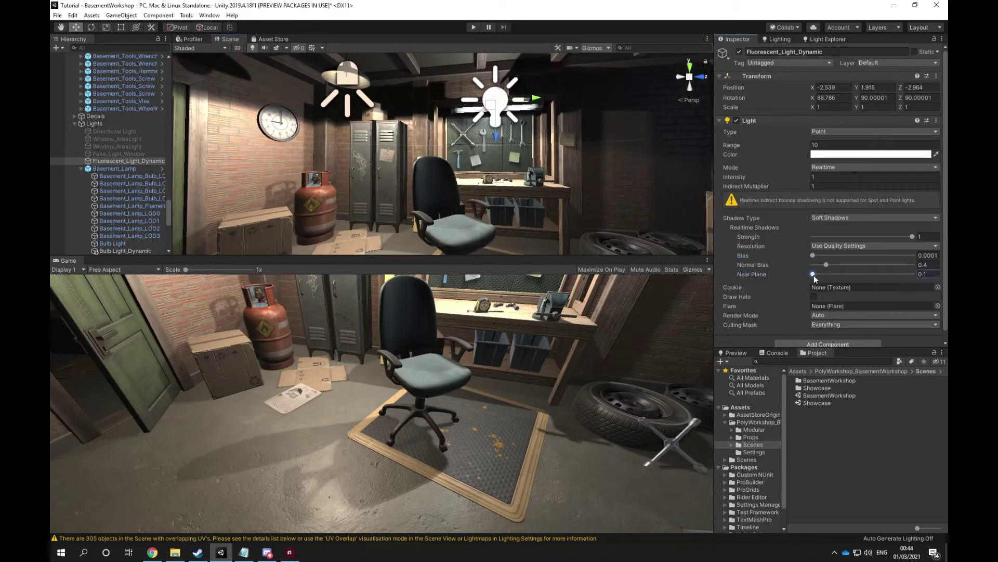
right_click_drag(502, 144, 434, 142)
left_click_drag(463, 152, 574, 162, "alt")
right_click_drag(574, 163, 474, 209)
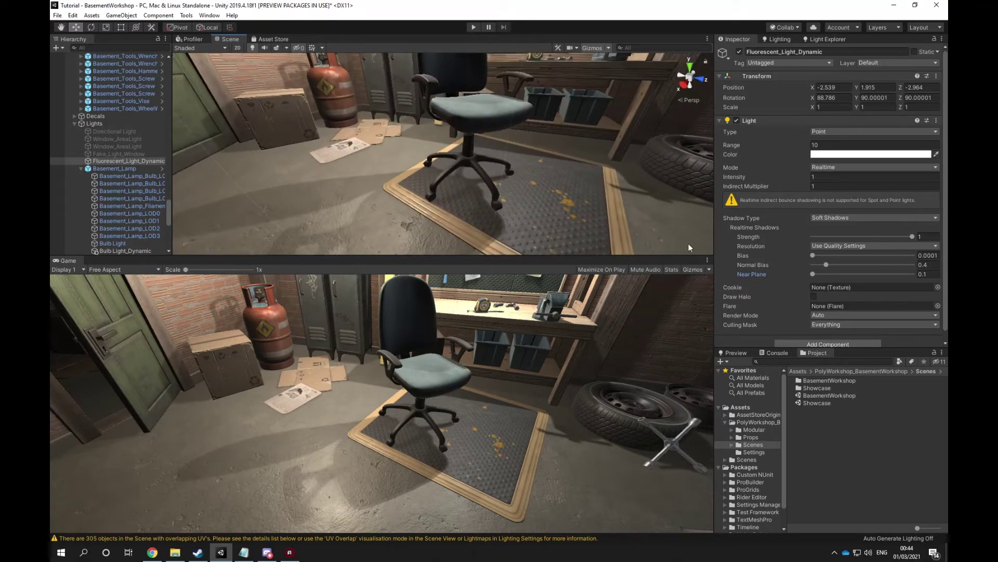
left_click_drag(826, 264, 817, 265)
Deactivate the Fluorescent_Light_Dynamic object in the scene.
key("s")
mouse_move(484, 203)
right_mouse_down()
mouse_move(513, 202)
mouse_move(487, 197)
right_mouse_up()
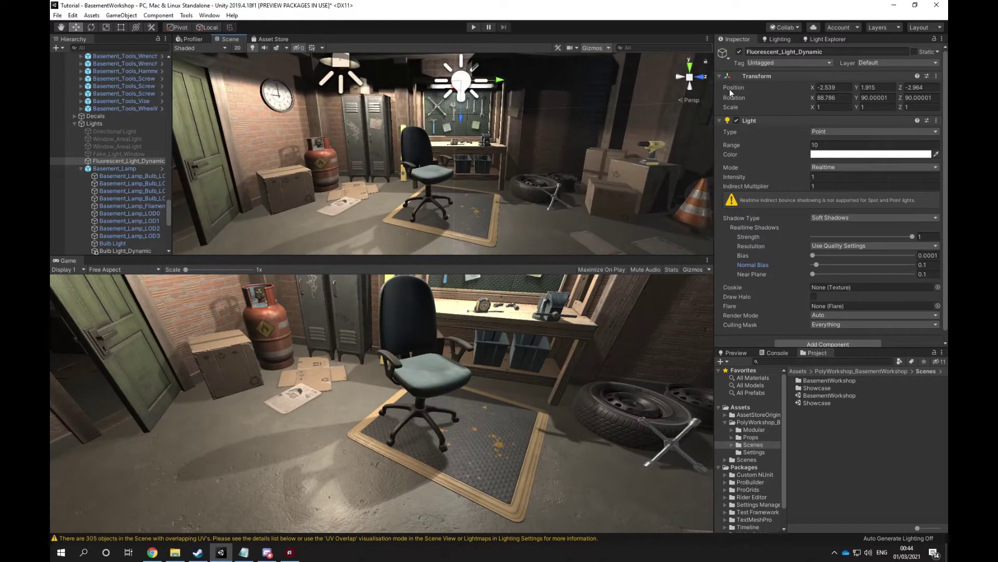
left_click(739, 52)
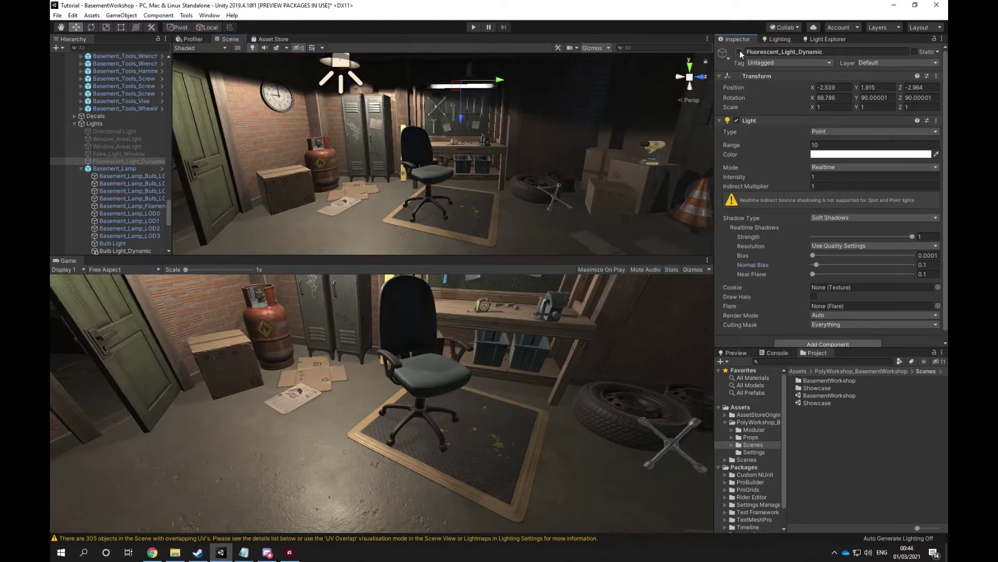
Examine how the hanging lamp's light falls across the workshop and onto the walls and boxes of the dark adjoining room.
key("a")
mouse_move(476, 170)
right_mouse_down()
mouse_move(497, 198)
mouse_move(484, 157)
right_mouse_up()
key("a")
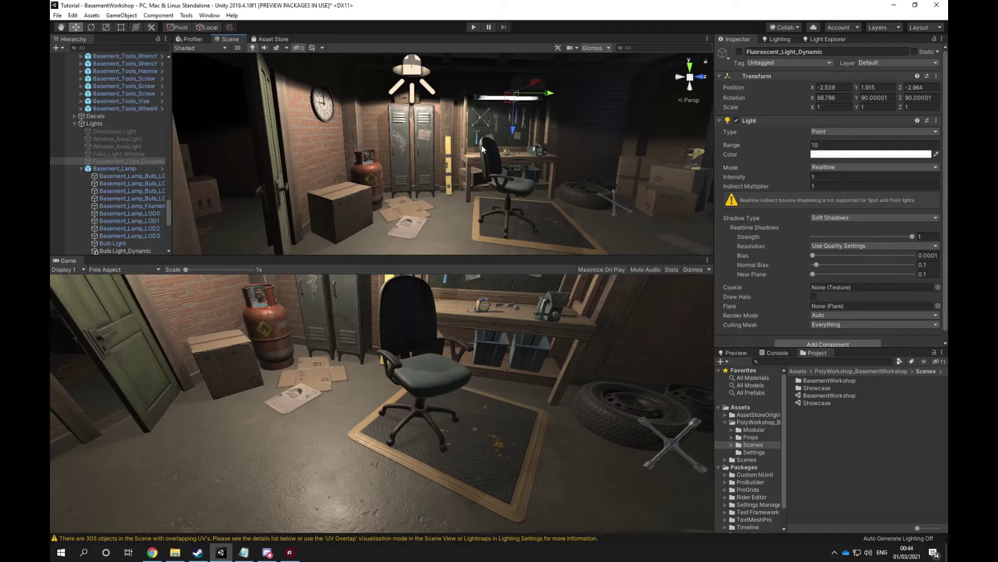
key("d")
right_click_drag(480, 179, 479, 183)
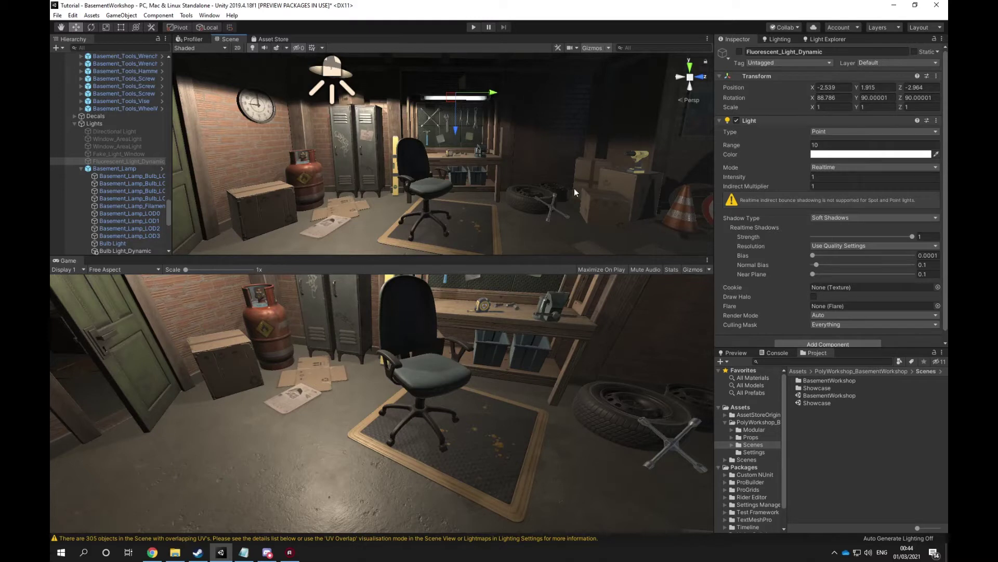
left_click_drag(455, 157, 332, 85, "alt")
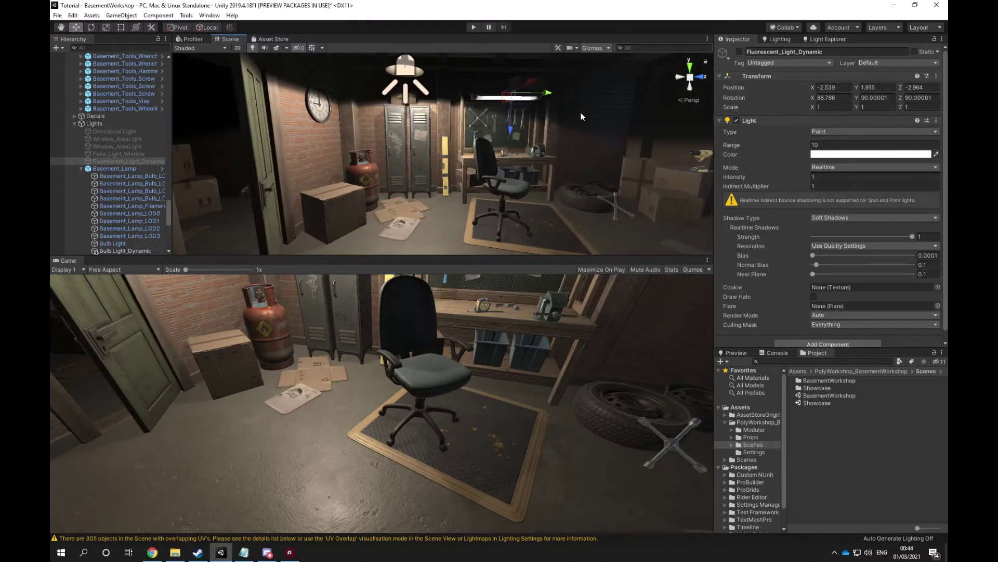
left_click_drag(476, 142, 460, 155, "alt")
key("a")
right_click_drag(459, 155, 423, 177)
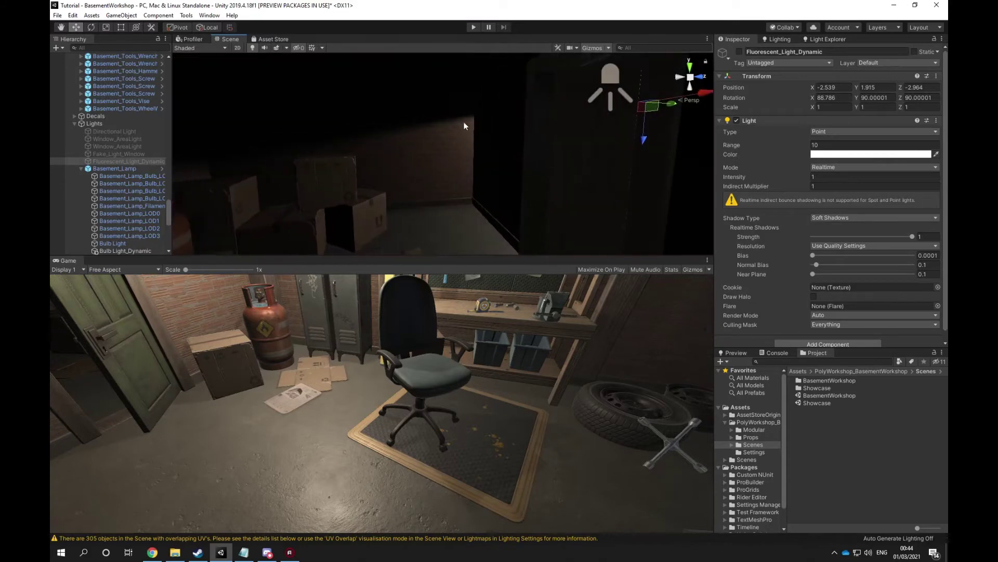
left_click_drag(429, 160, 415, 161, "alt")
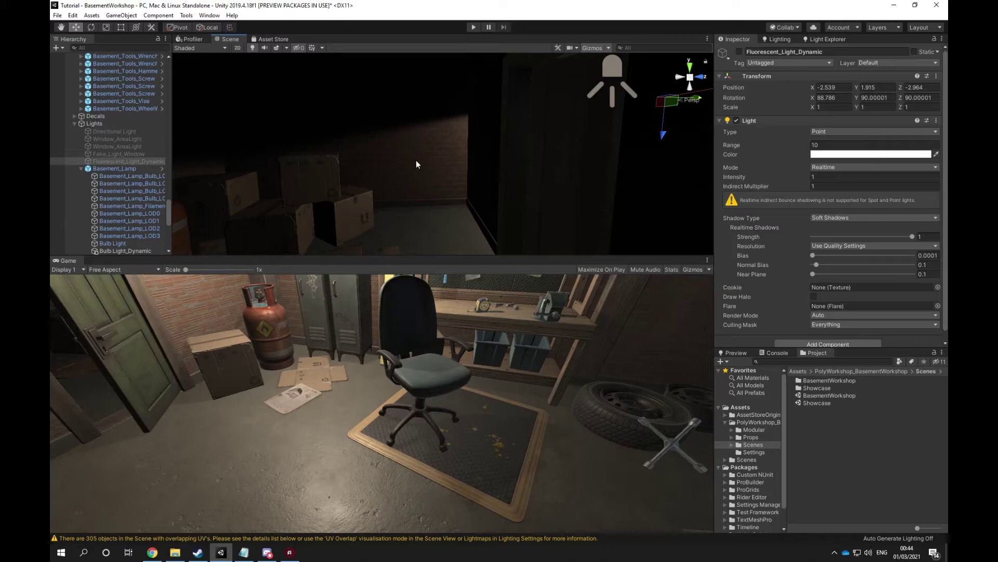
key("alt")
right_click_drag(413, 159, 325, 159)
Select the hanging lamp's Bulb Light_Dynamic and set its shadow bias to 0.001.
left_click(437, 90)
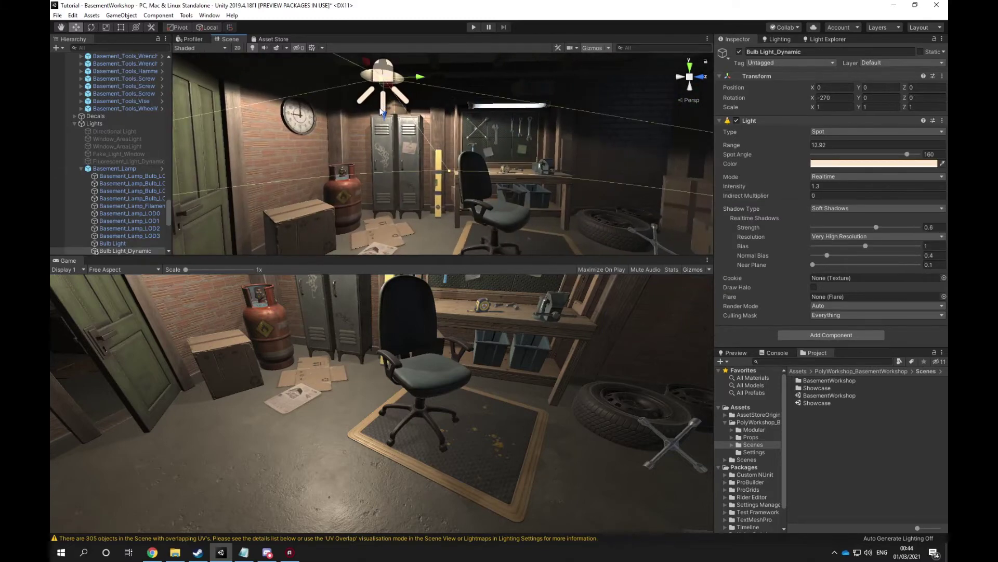
right_click_drag(411, 124, 399, 133)
left_click_drag(400, 133, 515, 183, "alt")
key("w")
right_click_drag(514, 182, 490, 169)
key("w")
left_click_drag(865, 244, 814, 245)
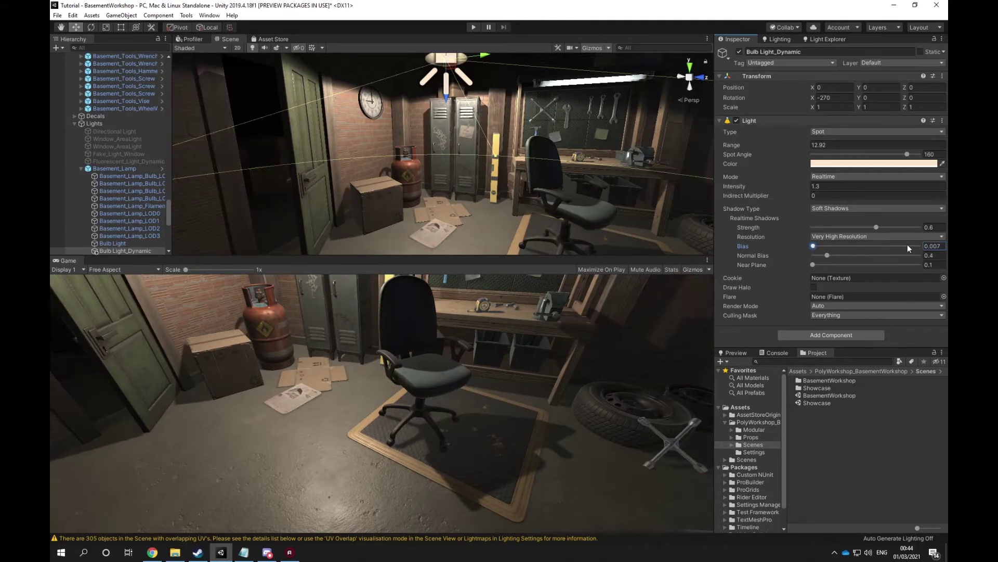
left_click(936, 246)
type("0.001")
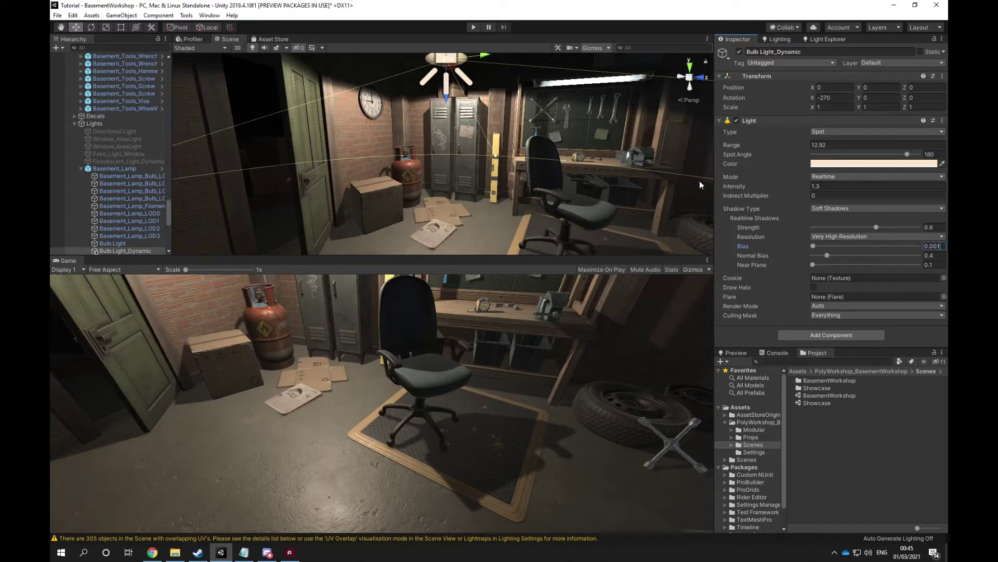
Check the light reaching the dark adjoining room and reduce the bulb light's shadow bias to 0.0001.
left_click_drag(478, 154, 501, 175, "alt")
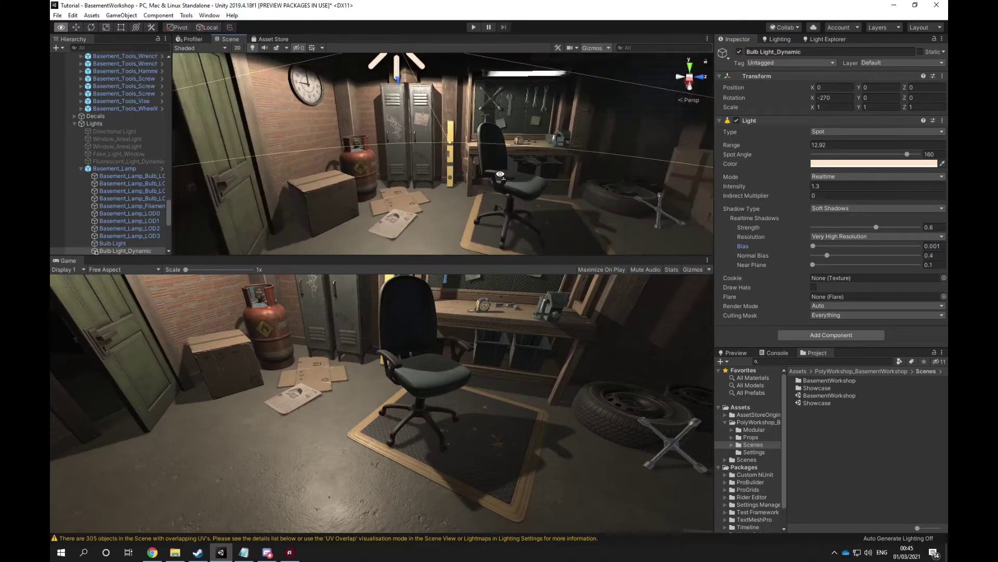
right_click_drag(501, 175, 550, 165)
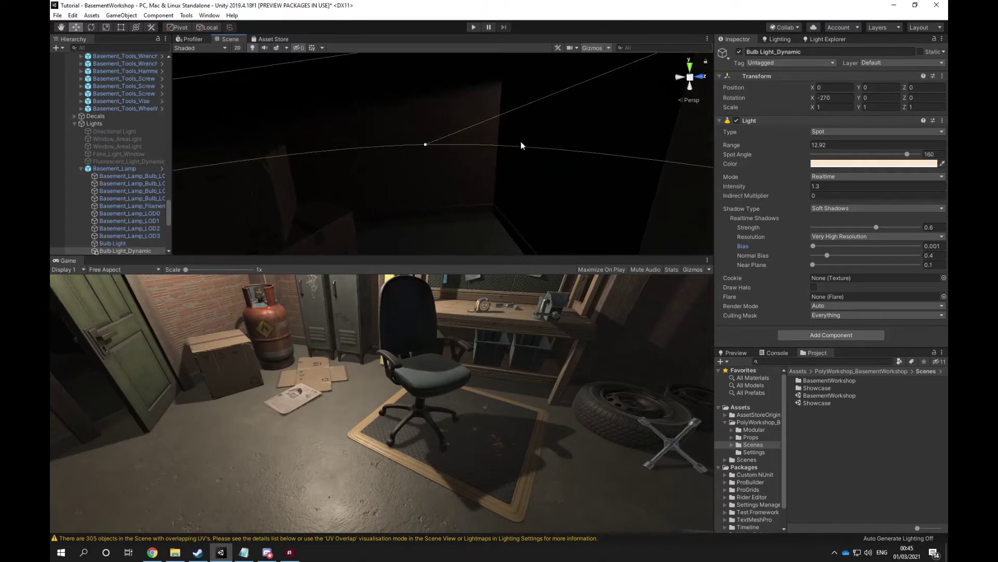
key("d")
right_click_drag(450, 141, 422, 136)
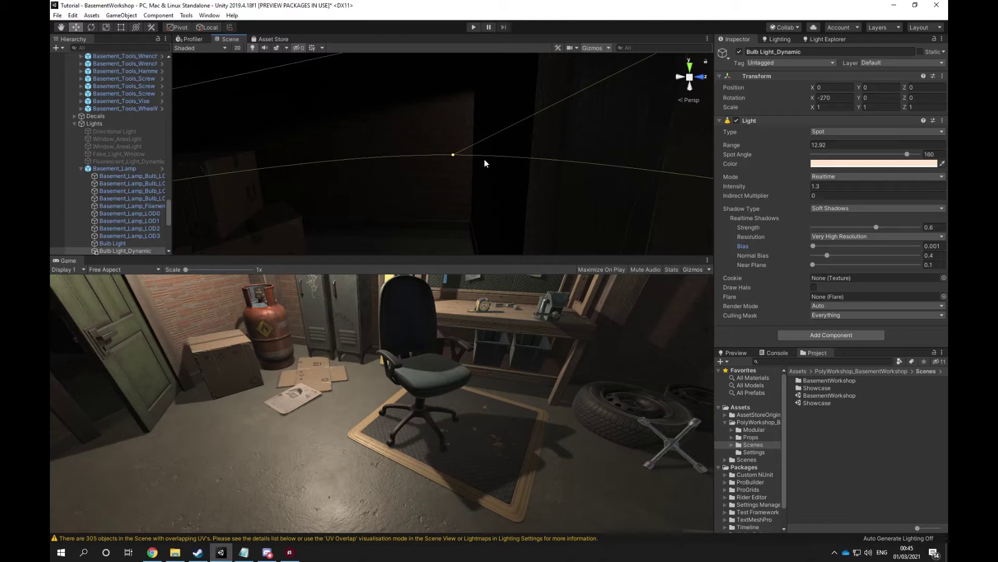
right_click_drag(528, 159, 503, 157)
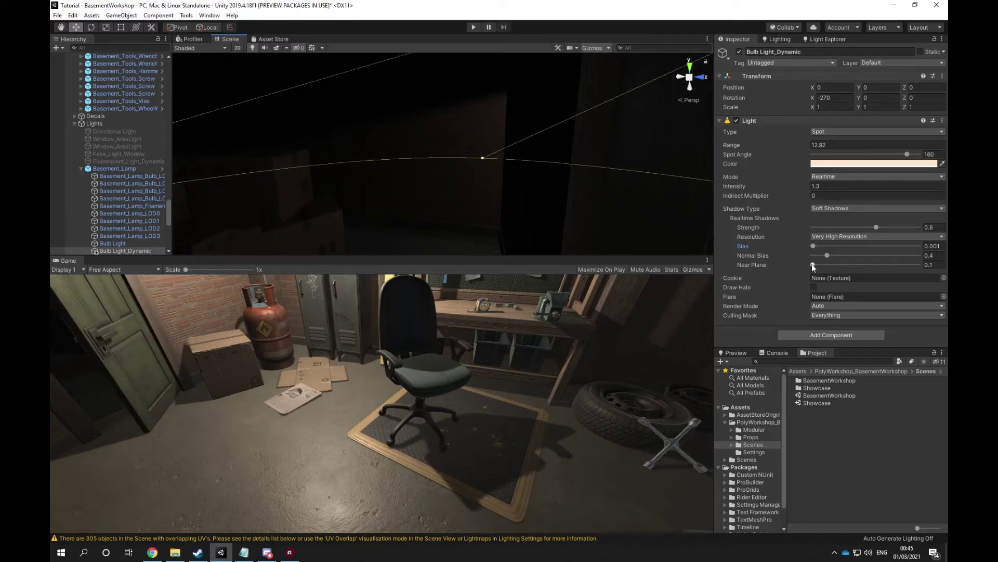
left_click(933, 246)
type("0.0001")
key("Return")
Set the bulb light's shadow normal bias to 0.05 and inspect the adjoining room.
right_click_drag(546, 201, 383, 208)
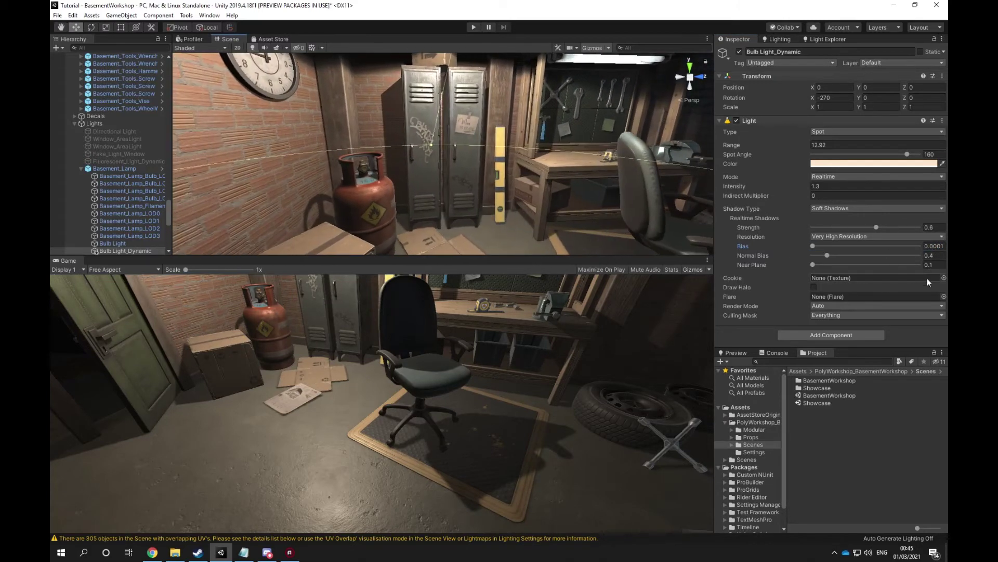
left_click_drag(828, 257, 817, 255)
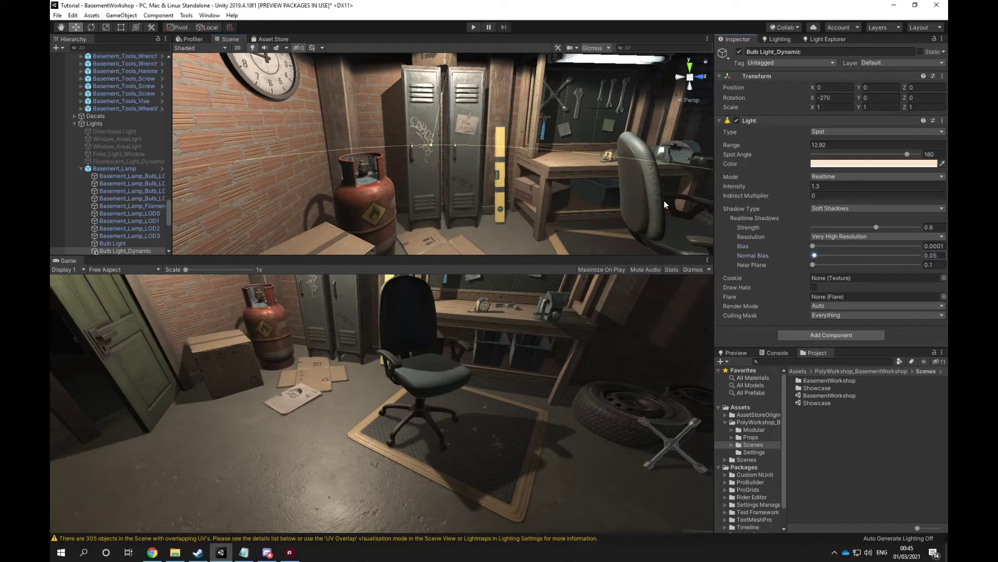
left_click_drag(664, 201, 468, 163, "alt")
right_click_drag(469, 164, 298, 159)
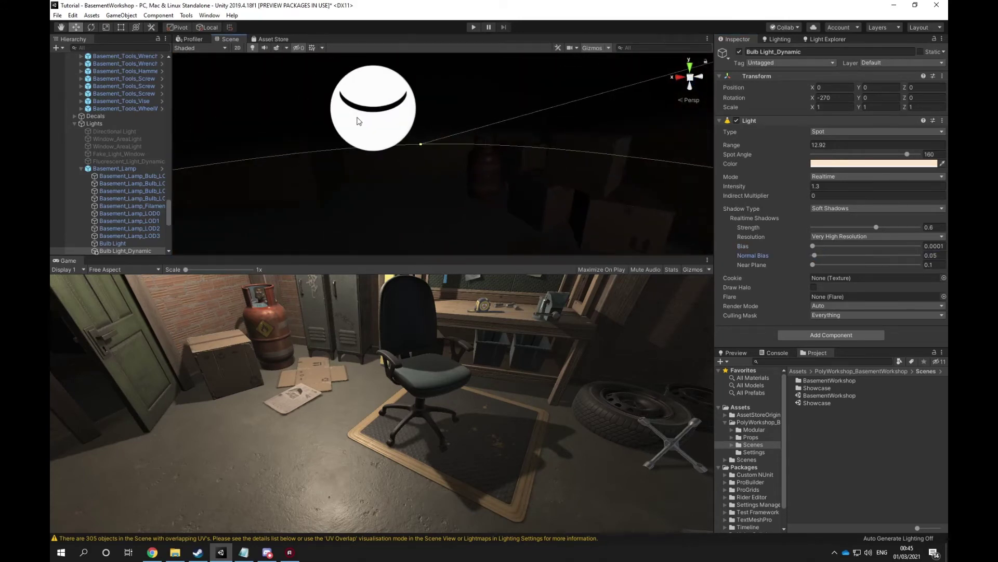
Select the small room's reflection probe and return to the hanging lamp's Bulb Light_Dynamic.
left_click(357, 119)
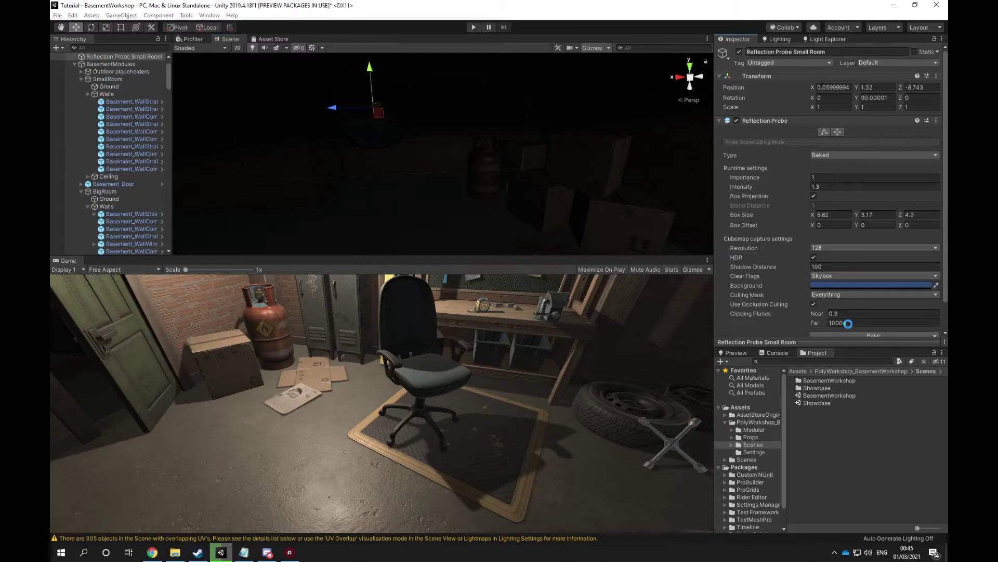
left_click_drag(424, 140, 471, 136, "alt")
right_click_drag(472, 136, 512, 132)
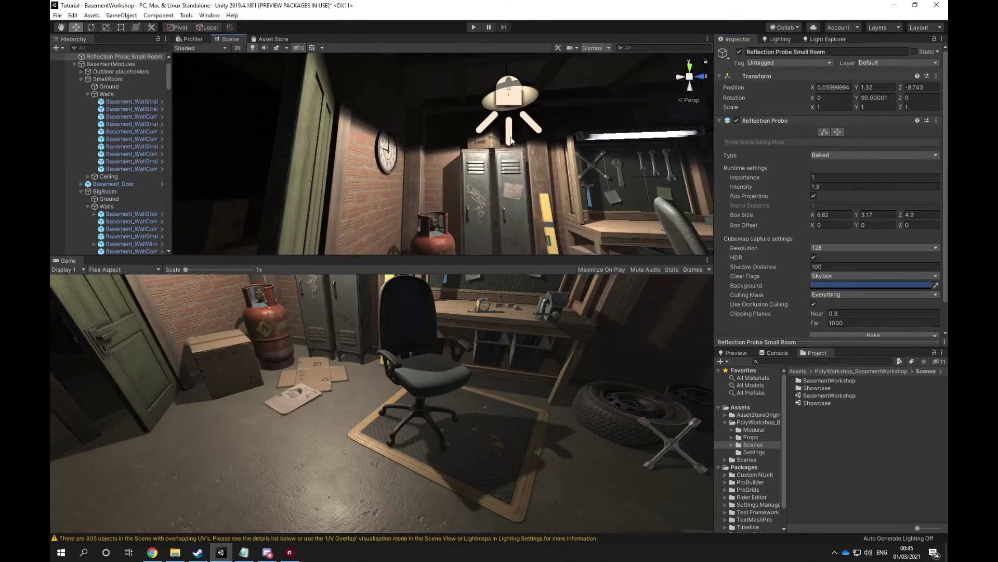
left_click(512, 128)
right_click_drag(450, 130, 456, 129)
left_click_drag(455, 128, 480, 151, "alt")
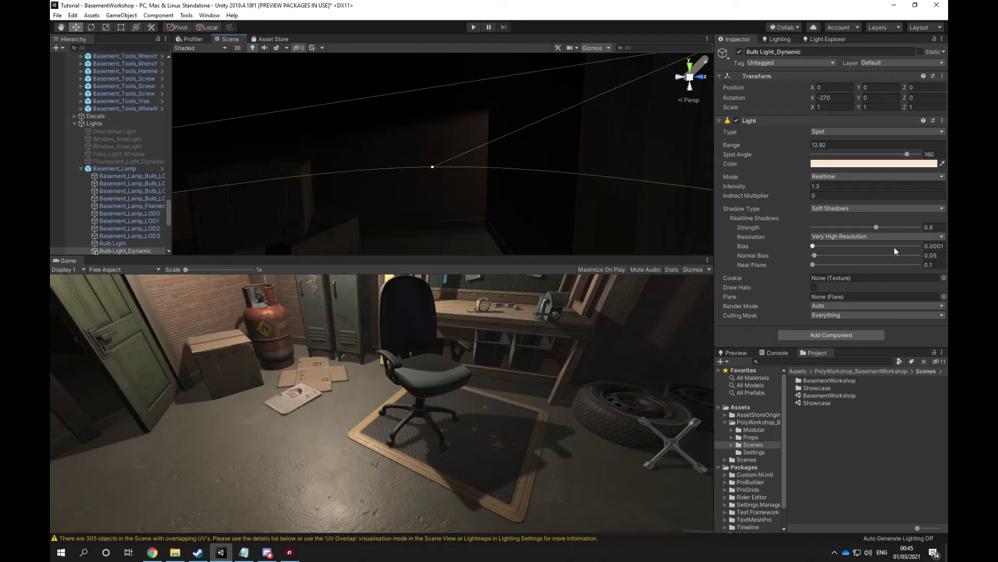
Test the bulb light's shadow strength at 1 in both rooms and reduce it to 0.632.
left_click_drag(878, 227, 920, 227)
right_click_drag(567, 179, 531, 185)
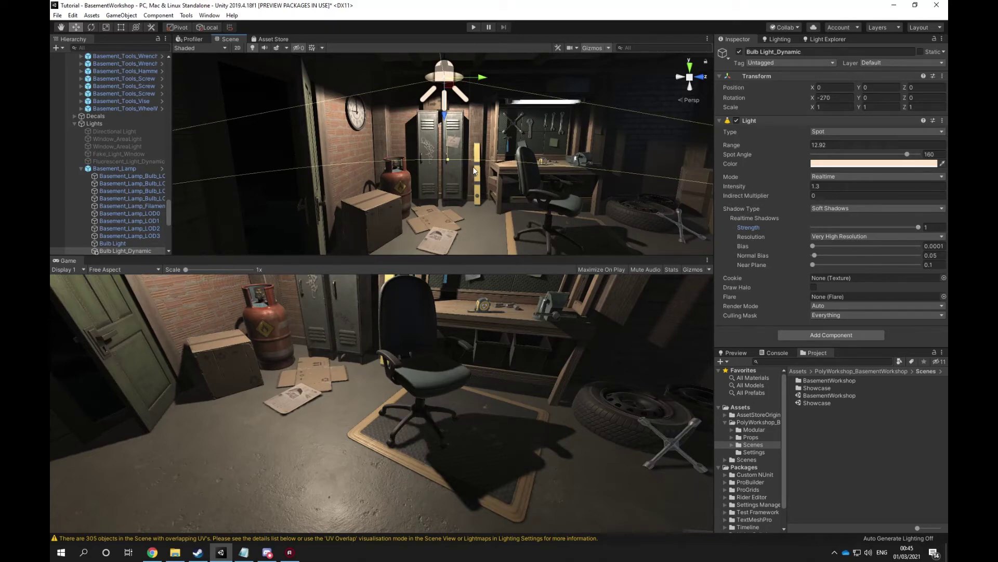
right_click_drag(475, 158, 487, 147)
key("a")
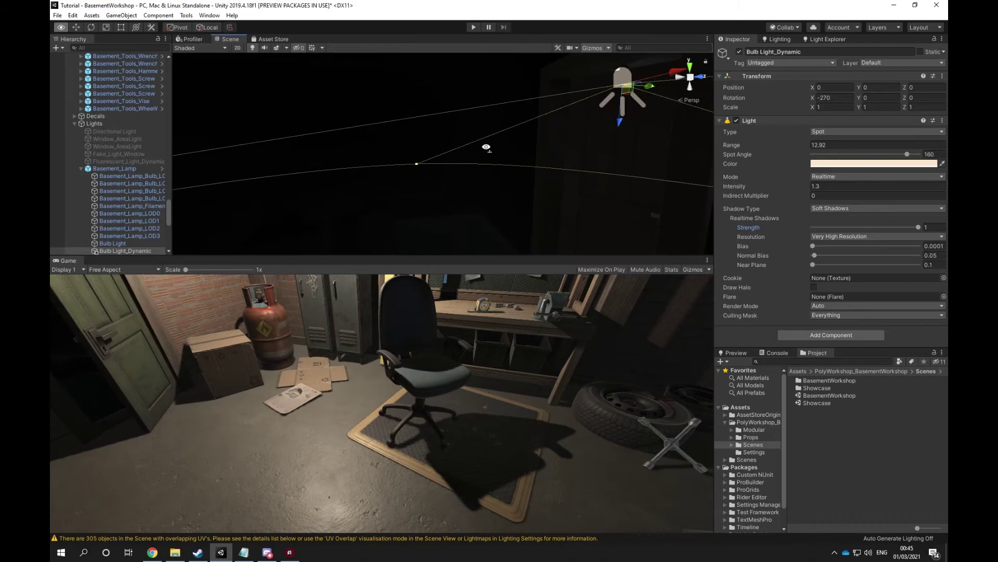
left_click_drag(892, 228, 879, 227)
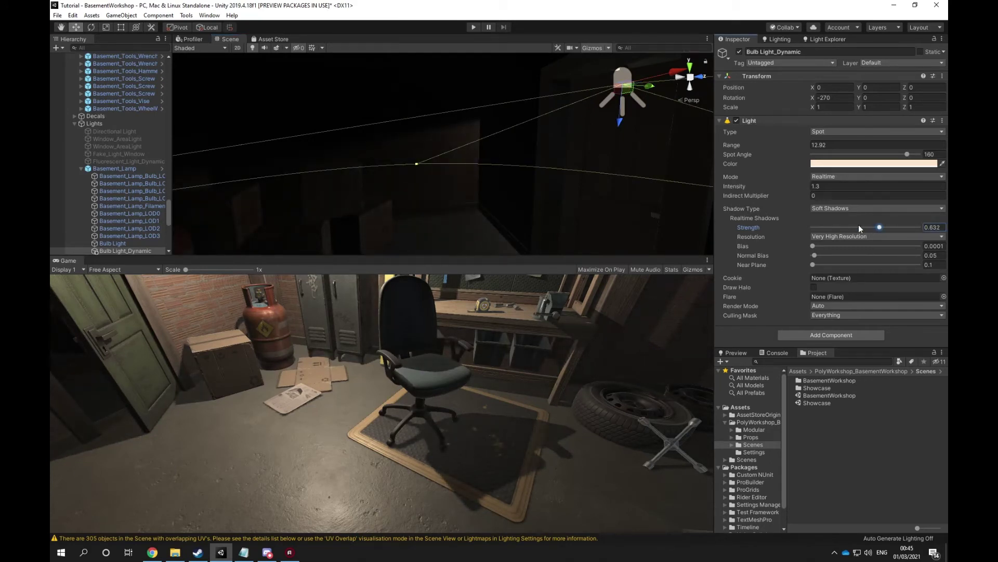
left_click_drag(536, 208, 512, 221, "alt")
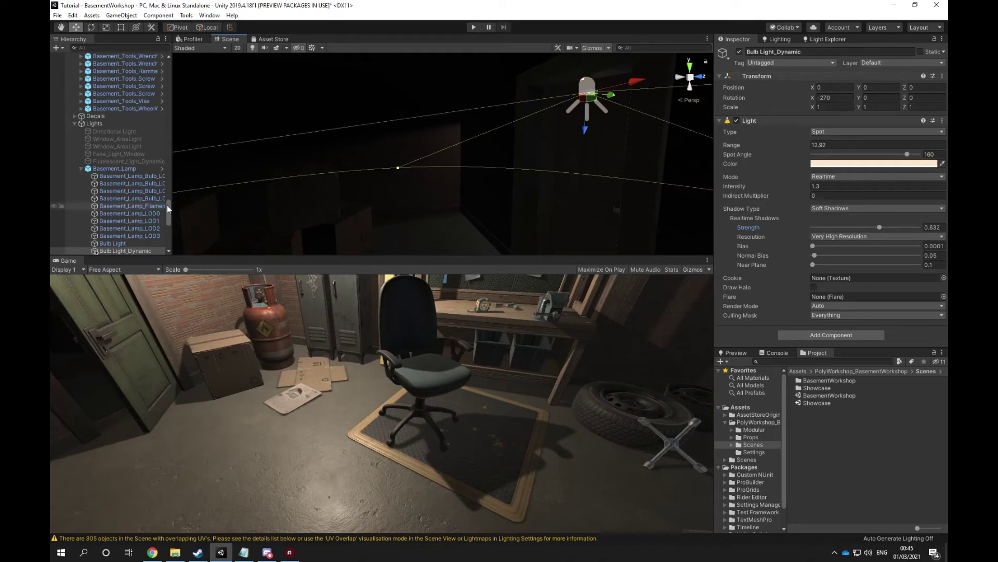
Select the BasementWorkshop scene and collapse its BasementModules group in the object hierarchy.
left_click_drag(167, 205, 165, 40)
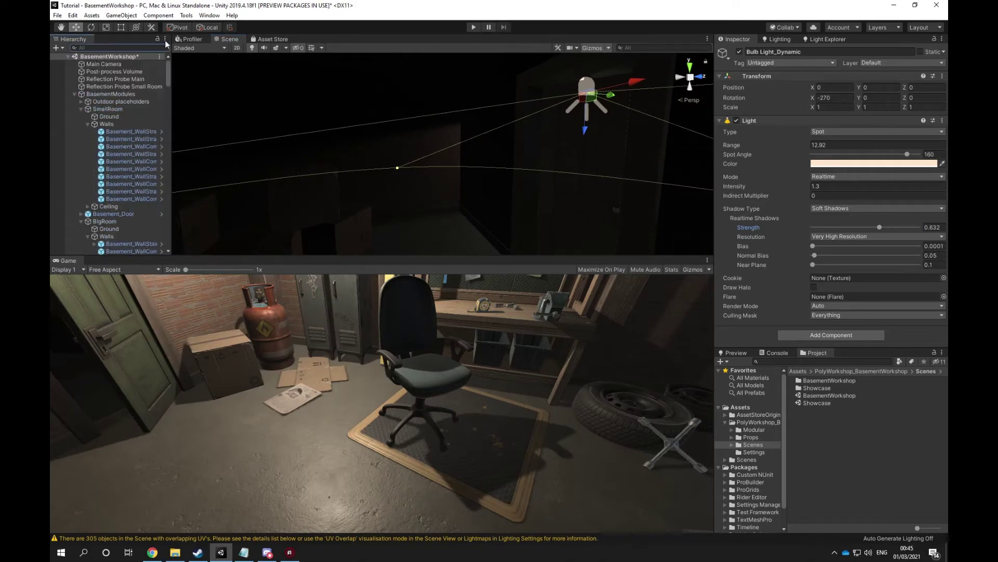
left_click(101, 63)
left_click(112, 56)
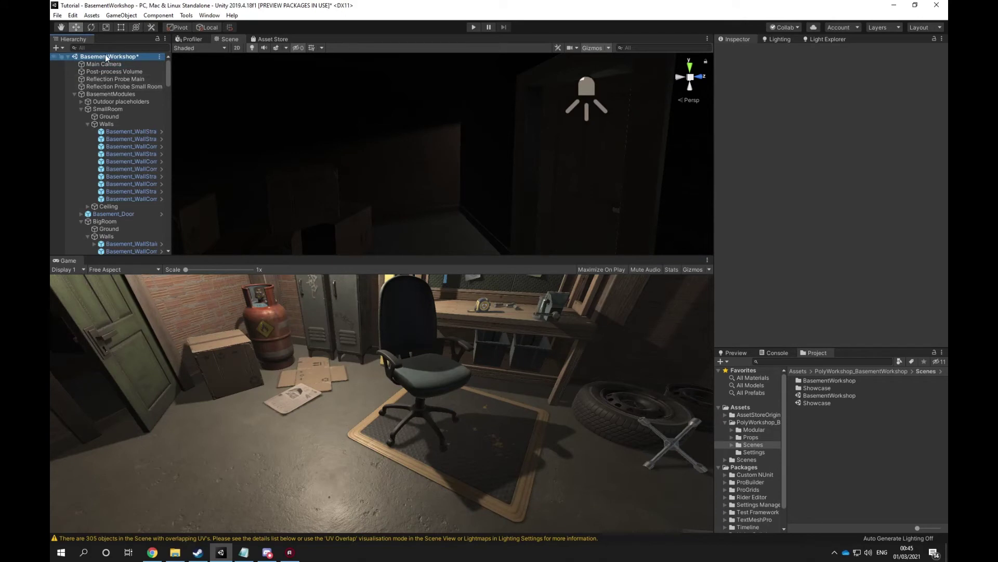
left_click(74, 93)
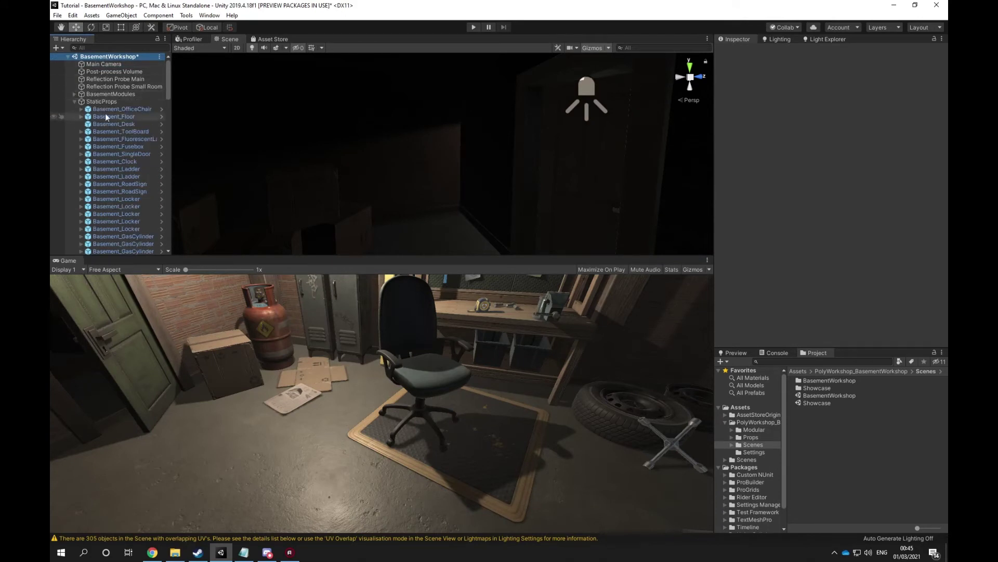
Raise the hanging lamp's Bulb Light_Dynamic realtime shadow strength to 0.792.
left_click(603, 89)
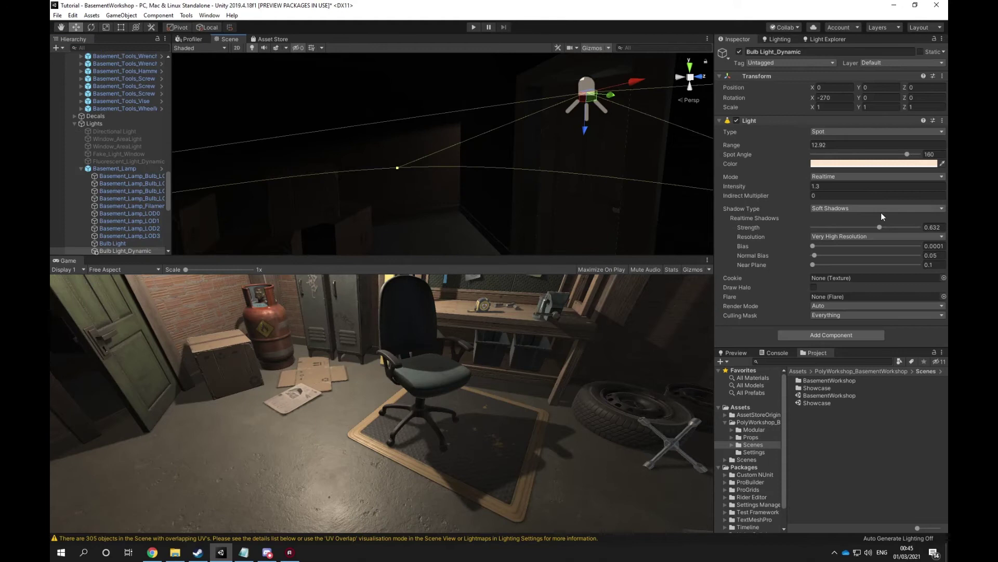
mouse_move(880, 227)
left_mouse_down()
mouse_move(925, 226)
mouse_move(897, 227)
left_mouse_up()
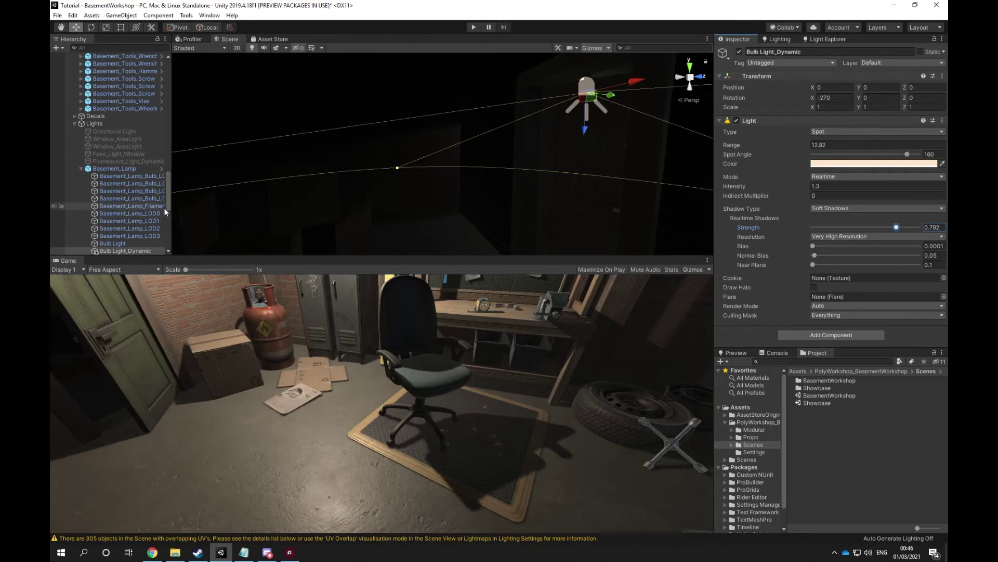
Add a 3D cube to the BasementWorkshop scene and align it with the current scene view.
left_click_drag(164, 208, 164, 83)
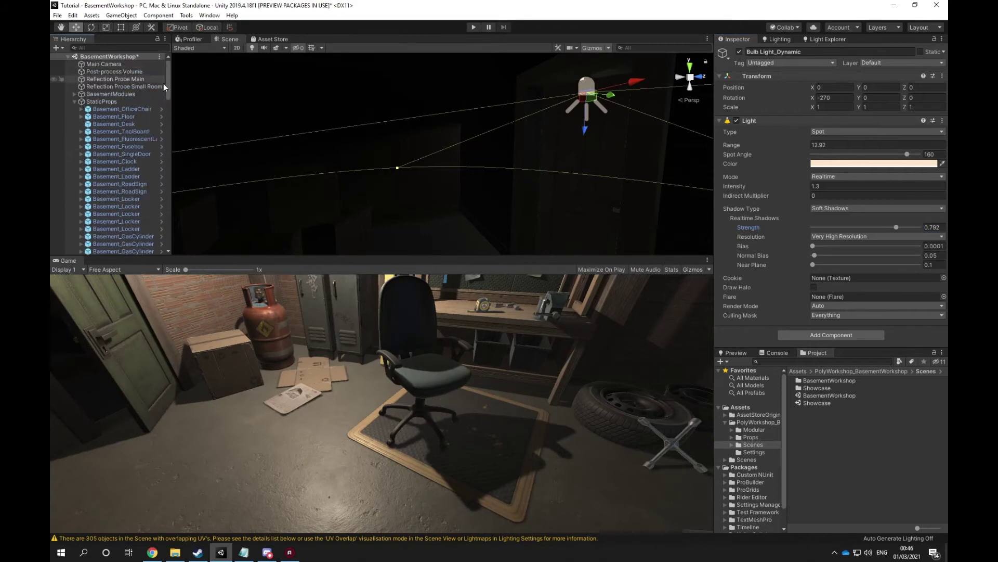
right_click(104, 57)
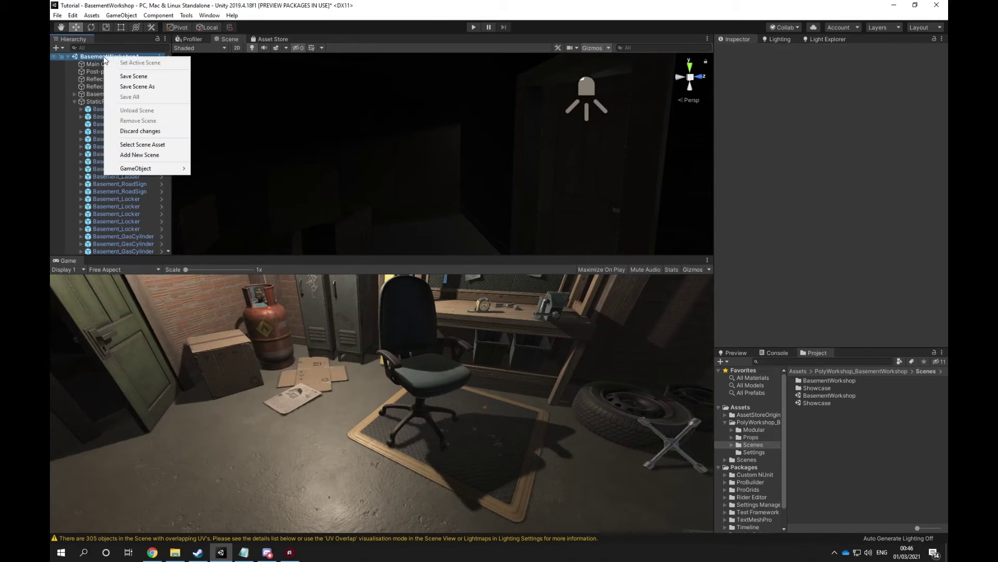
left_click(55, 48)
left_click(56, 48)
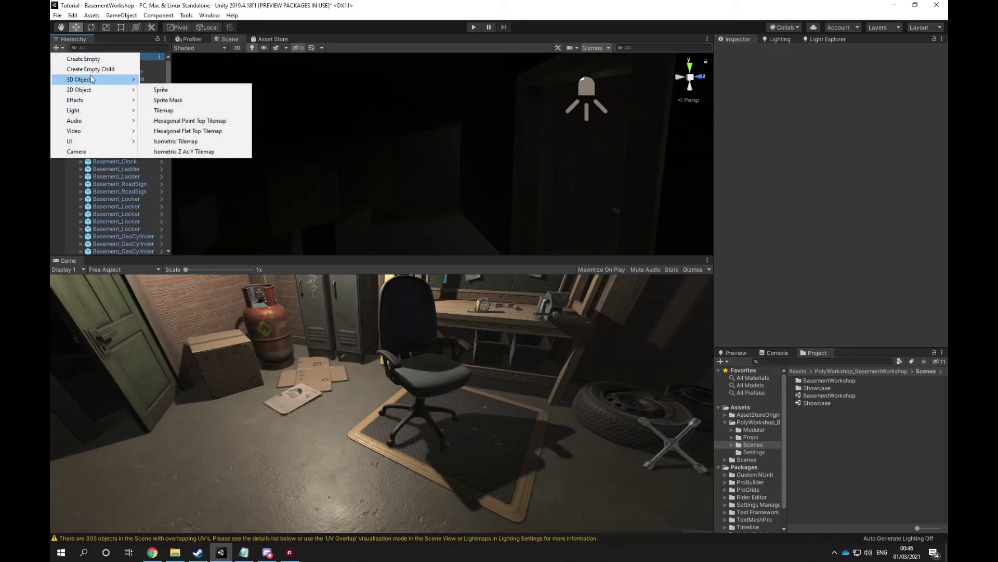
mouse_move(90, 79)
left_click(161, 79)
right_click_drag(339, 156, 328, 125)
key("ctrl+shift+f")
key("s")
key("w")
Scale the cube to about 0.23 in X and 3.1 in Y, and move it to about -2.48, 1.47, -6.09.
key("r")
right_click_drag(392, 138, 358, 117)
key("d")
left_click_drag(529, 160, 511, 159)
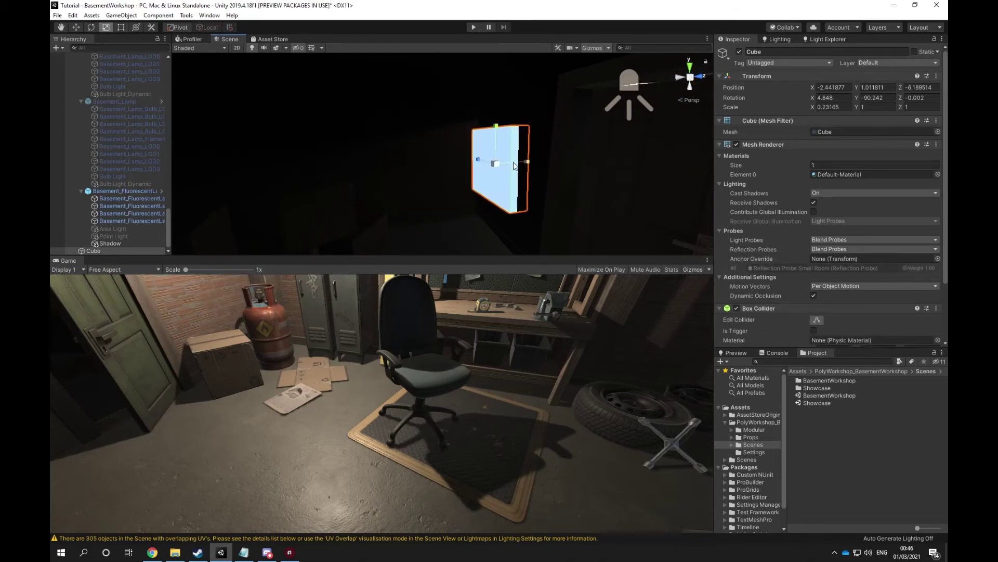
key("w")
left_click_drag(519, 161, 501, 28)
key("r")
middle_click_drag(530, 117, 481, 136)
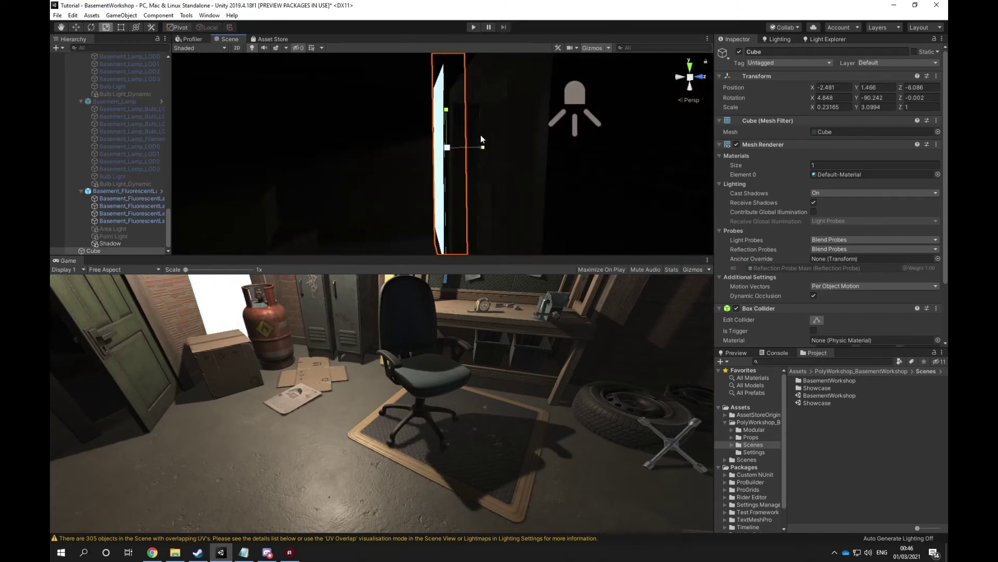
Rotate the cube to about -85.77 degrees around Y and thin it to about 0.13 in X.
key("e")
left_click_drag(473, 146, 470, 145)
left_click_drag(420, 124, 420, 121)
key("w")
key("r")
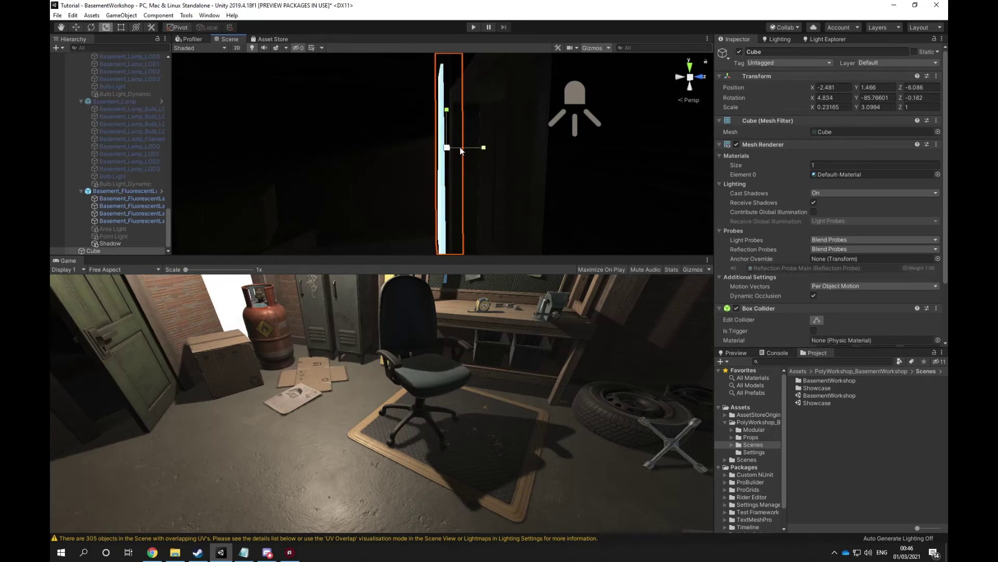
mouse_move(460, 147)
left_mouse_down()
mouse_move(395, 158)
mouse_move(469, 161)
left_mouse_up()
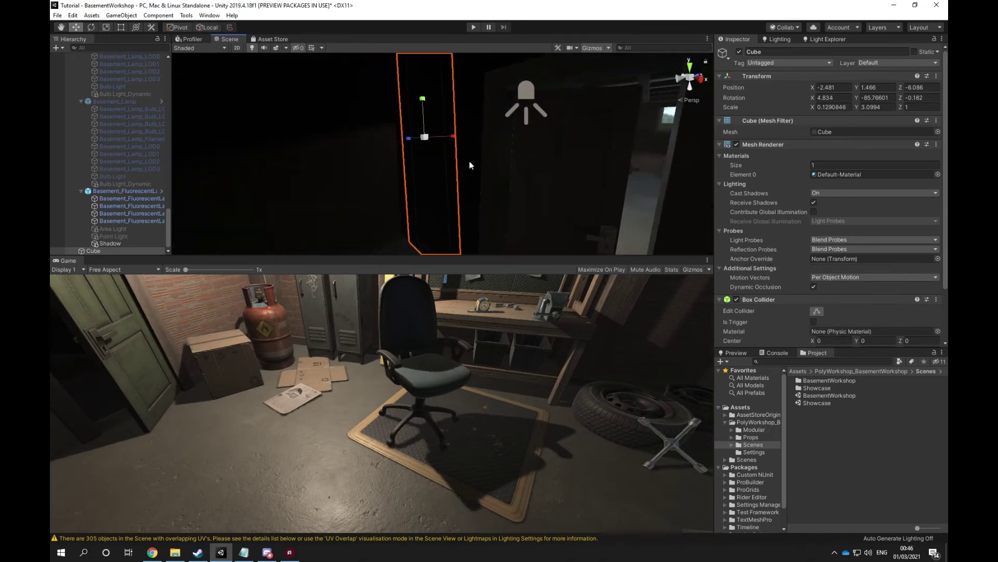
Shift the cube to about -2.461, 1.468, -6.088 and set its Cast Shadows mode to Shadows Only.
key("w")
mouse_move(408, 136)
left_mouse_down()
mouse_move(441, 148)
mouse_move(413, 141)
left_mouse_up()
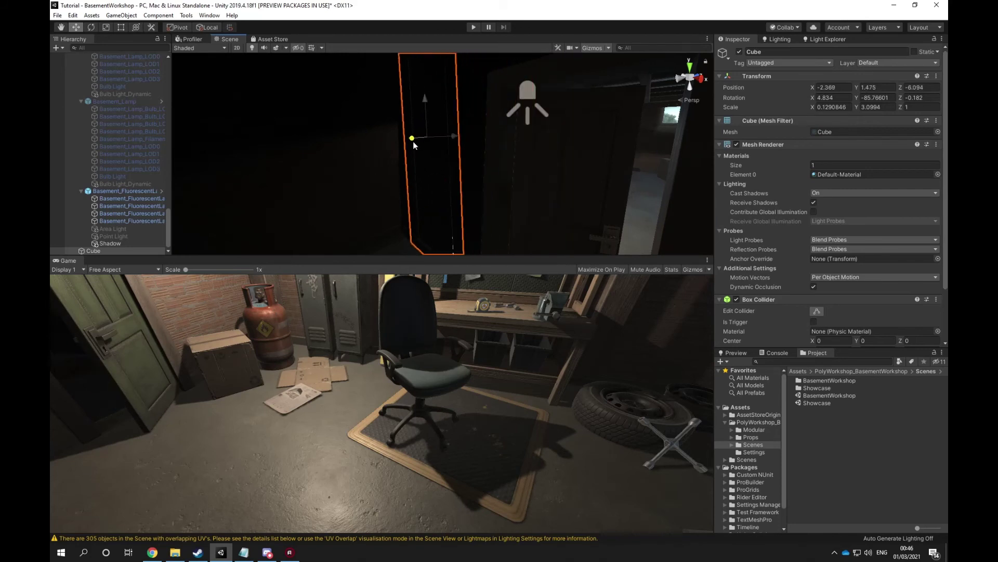
left_click_drag(486, 148, 388, 154, "alt")
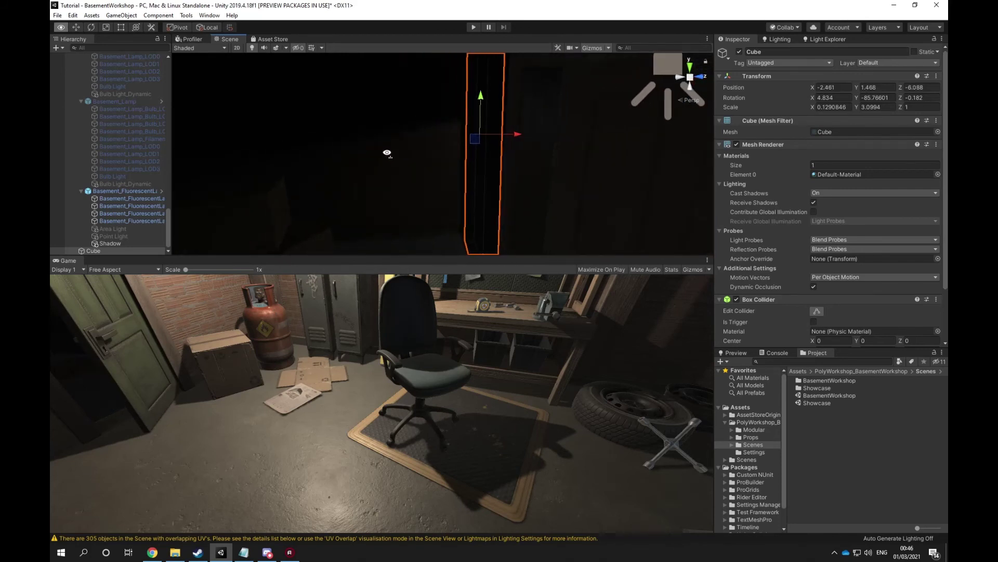
left_click(823, 192)
left_click(837, 233)
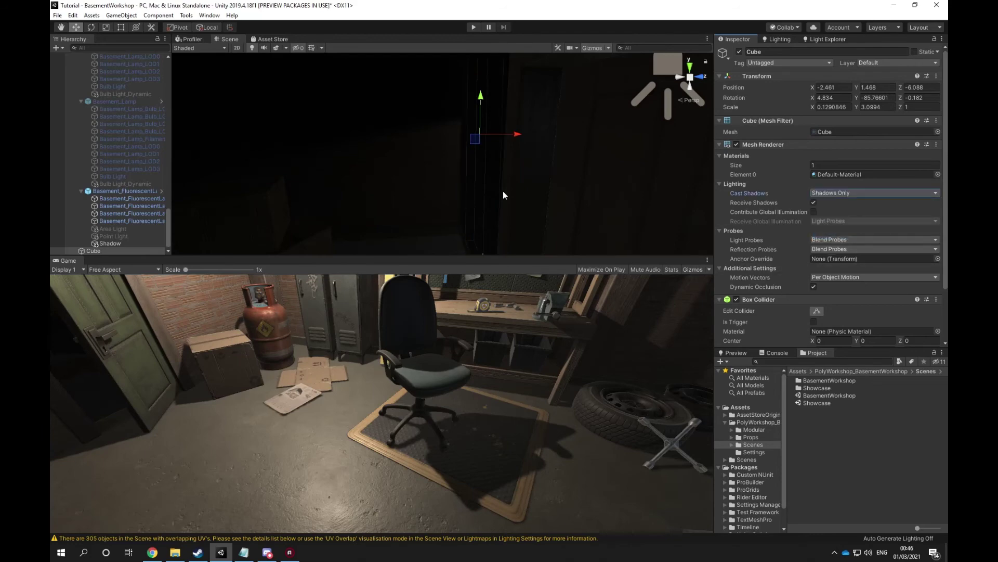
Set the hanging lamp's Bulb Light_Dynamic shadow strength to 1 and inspect the shadows around the workshop.
left_click_drag(503, 195, 406, 97, "alt")
left_click(430, 156)
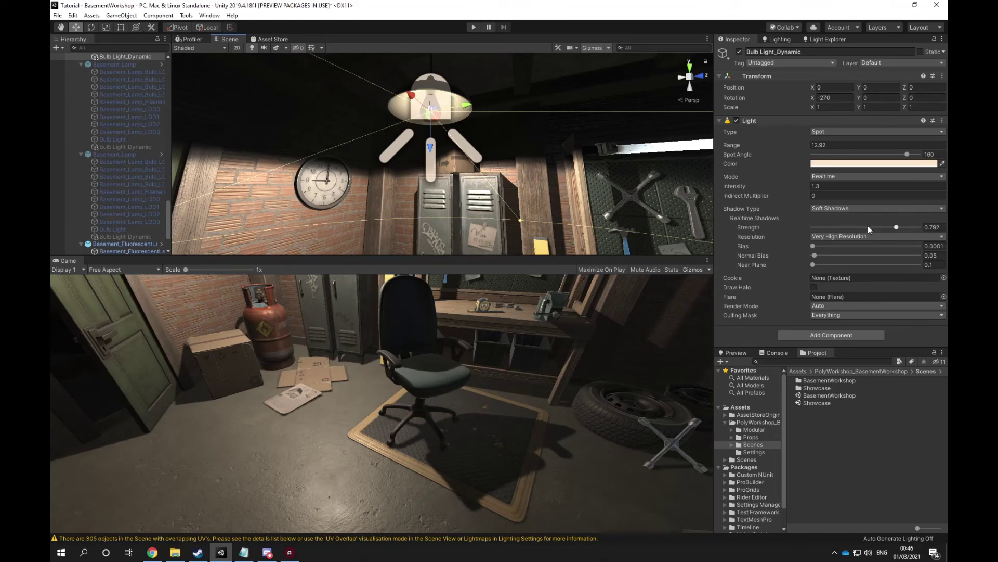
left_click_drag(869, 225, 923, 226)
right_click_drag(555, 206, 575, 239)
key("s")
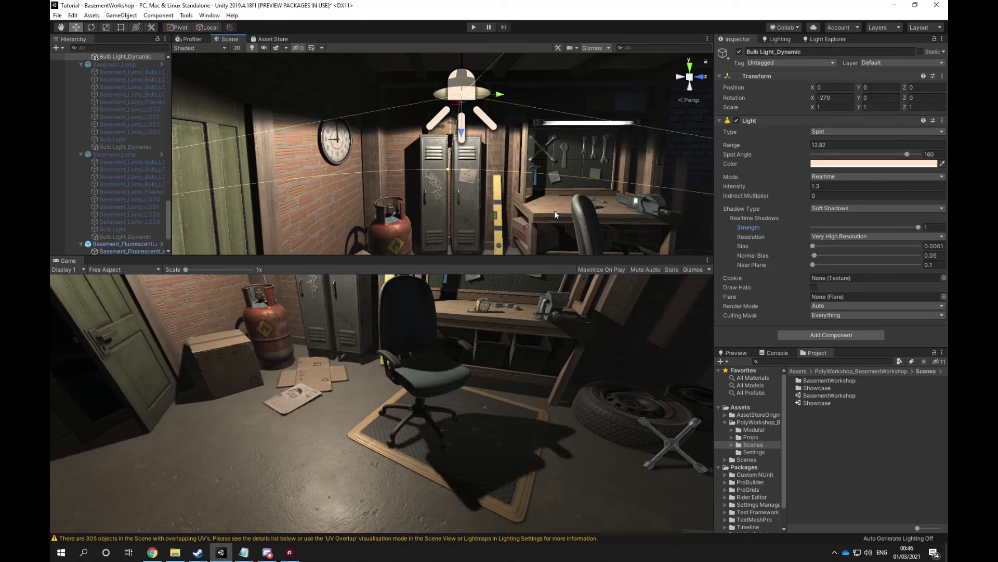
left_click_drag(530, 205, 521, 192, "alt")
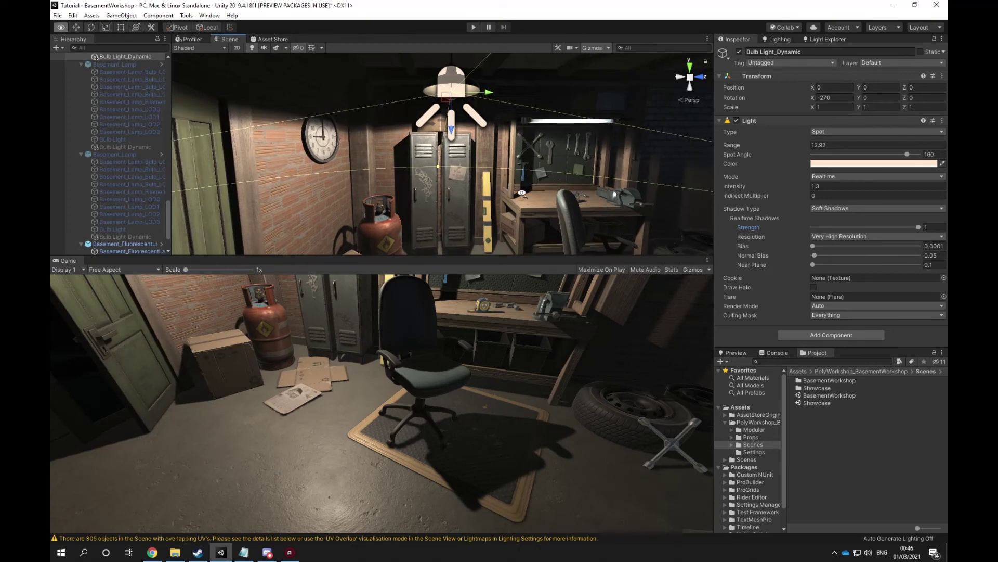
key("a")
right_click_drag(506, 180, 503, 177)
key("d")
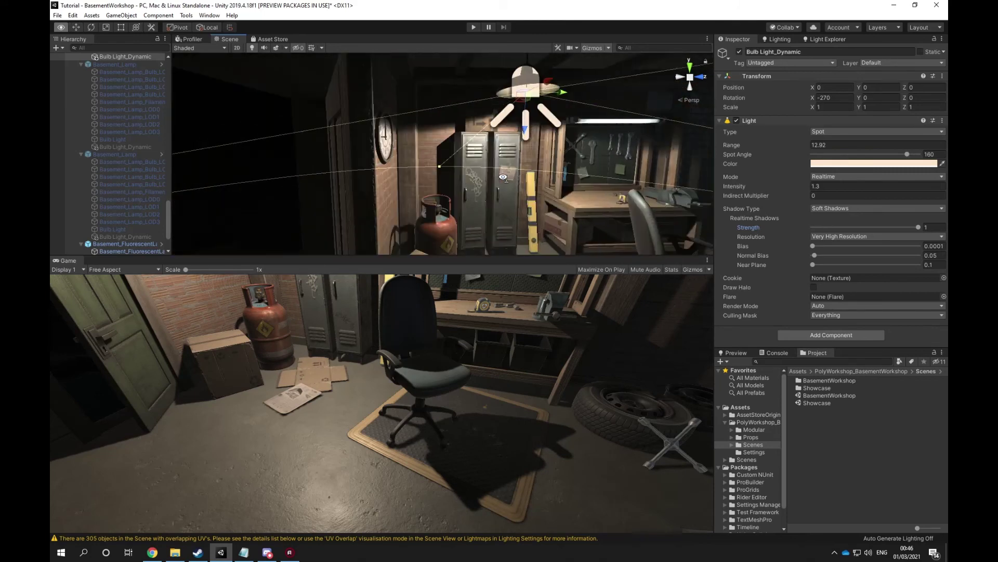
left_click_drag(504, 177, 503, 180, "alt")
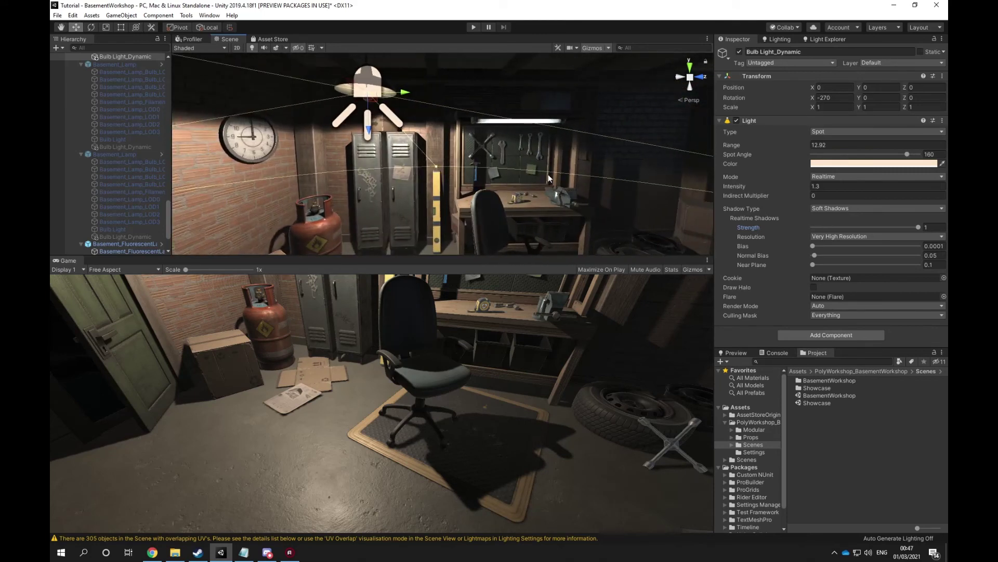